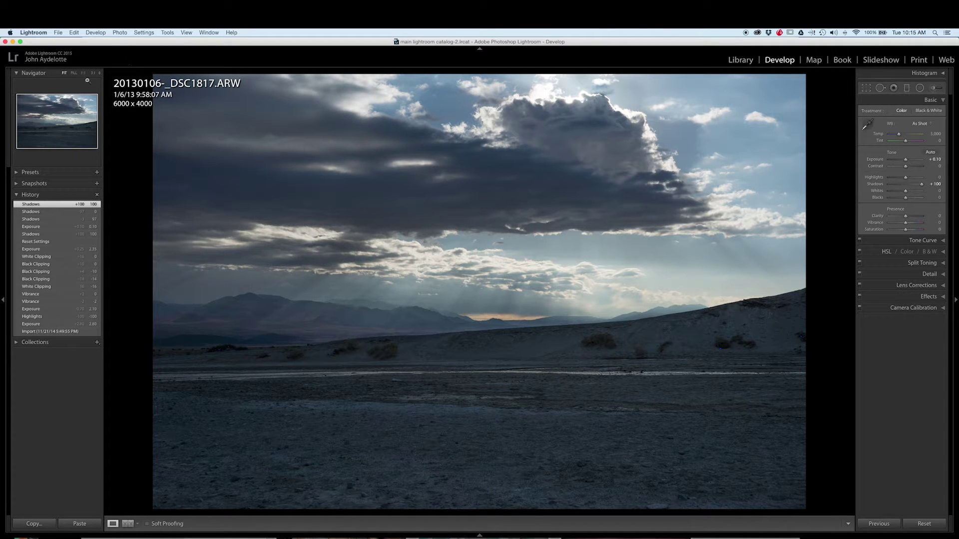
Try raising the photo's Exposure to +0.80 while inspecting the hillside up close.
click(93, 74)
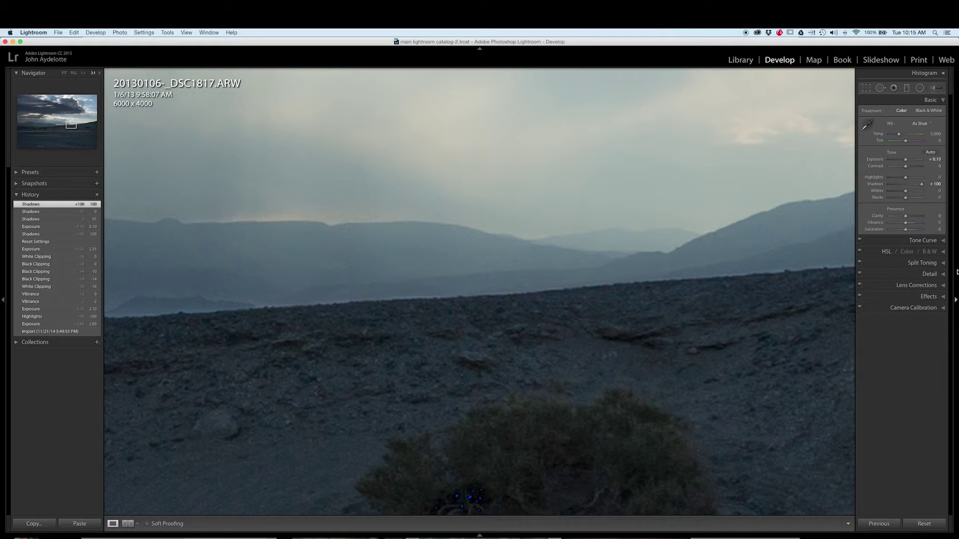
drag(905, 159, 908, 161)
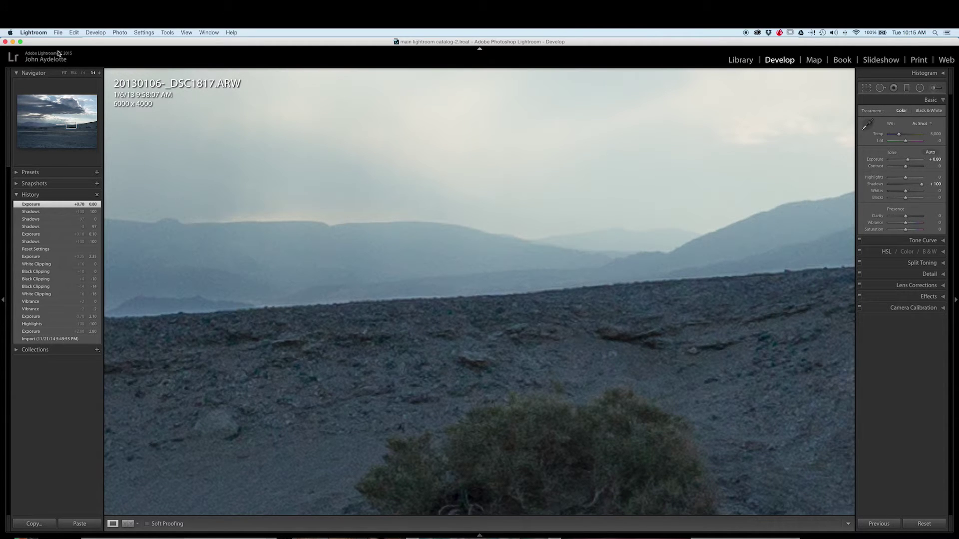
click(61, 74)
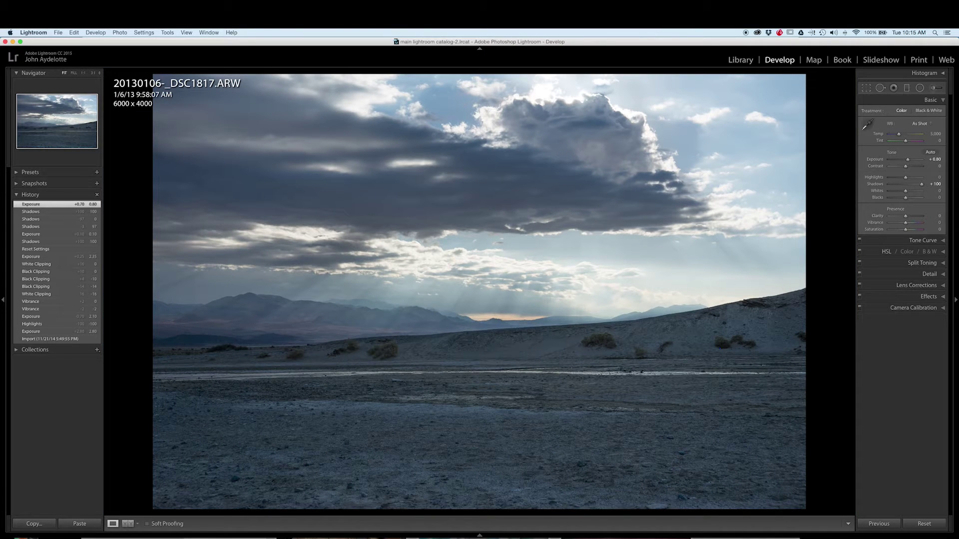
Reset all of the photo's adjustments and set Exposure to +2.45 and Highlights to −100.
click(923, 524)
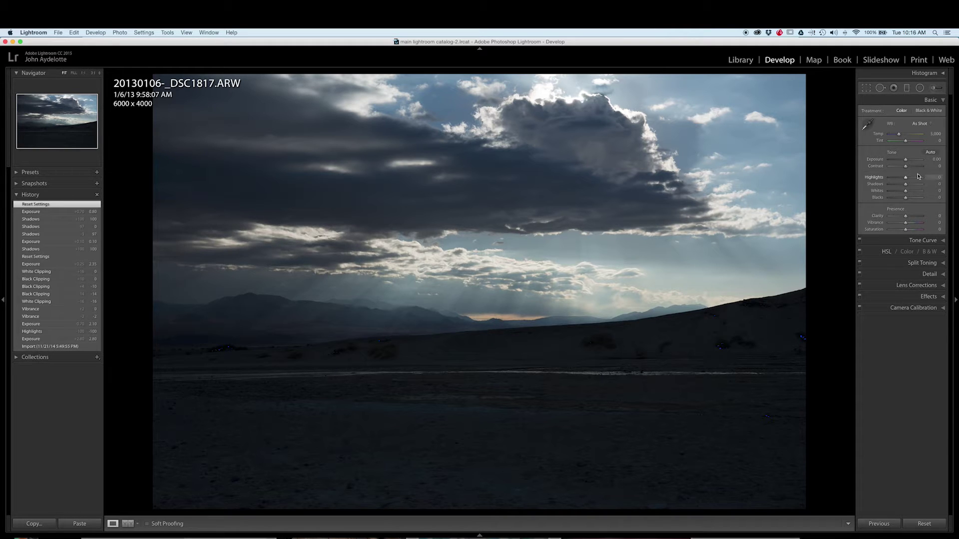
drag(907, 163, 914, 162)
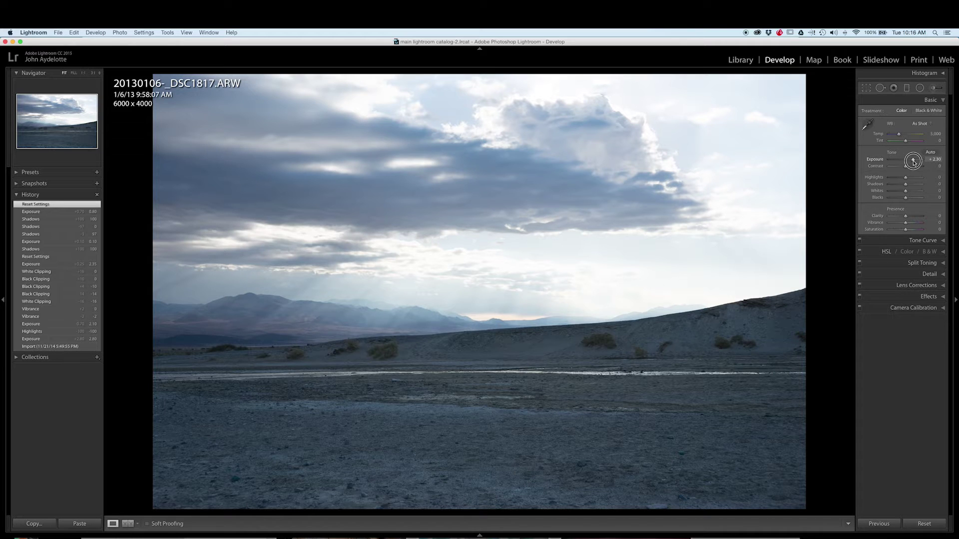
drag(913, 161, 882, 181)
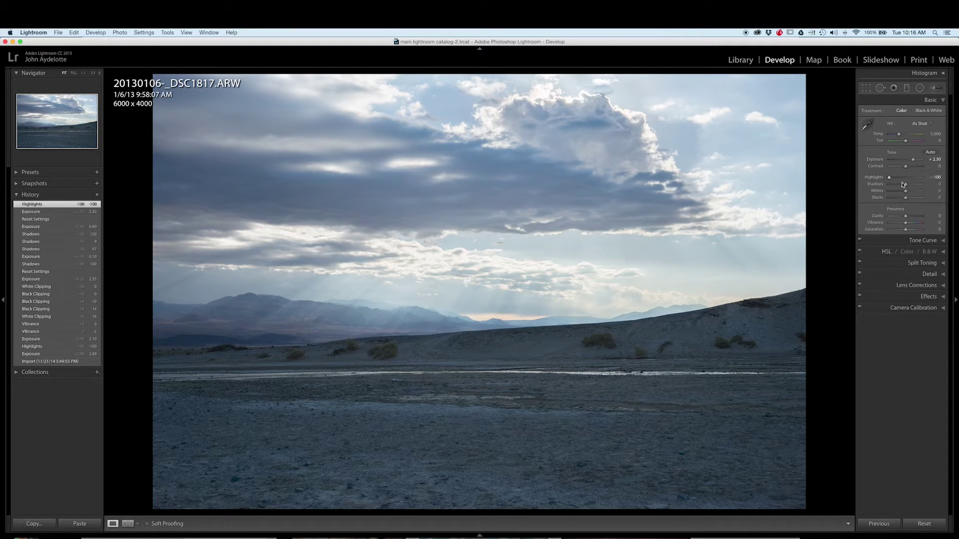
drag(912, 161, 913, 163)
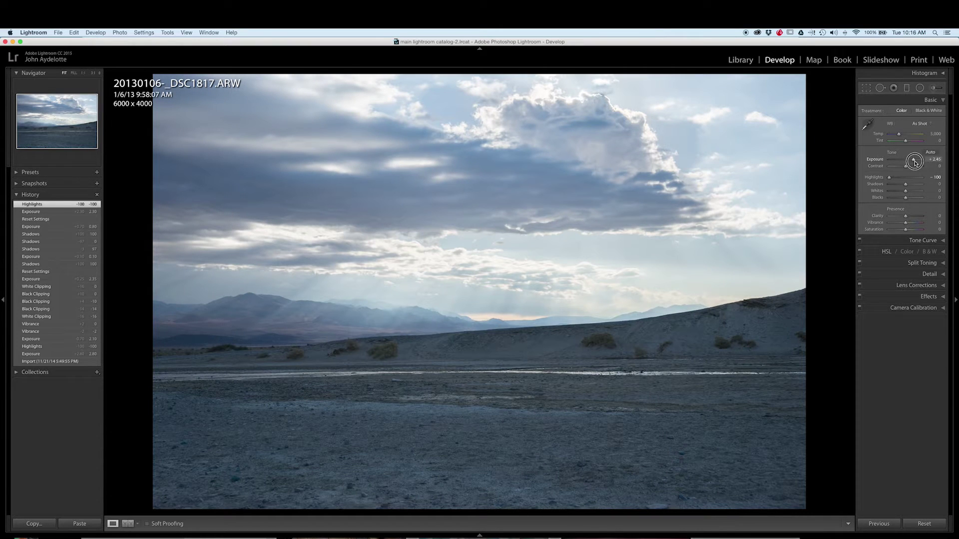
drag(914, 161, 915, 163)
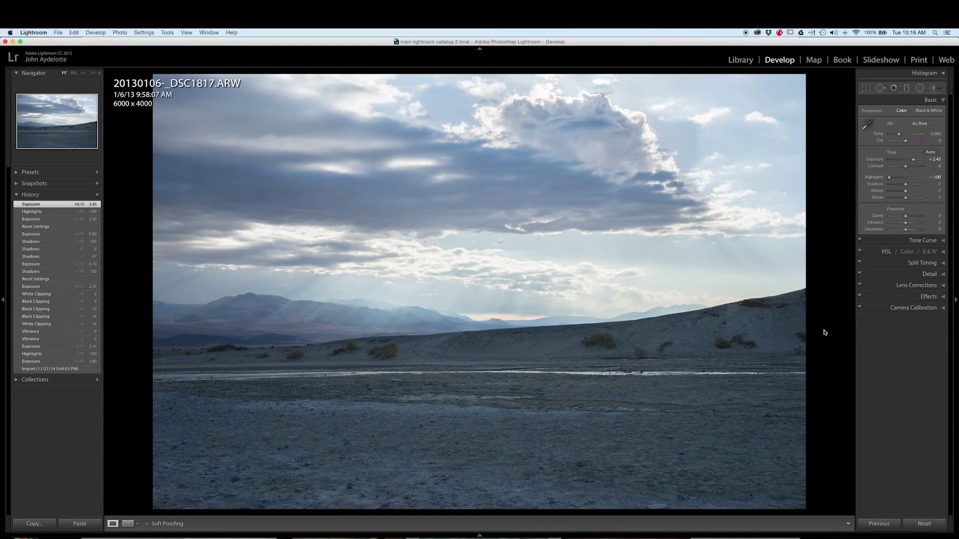
Set Whites to −17 and Blacks to −14 using the clipping preview, and check the hillside detail up close.
click(905, 193)
key(alt)
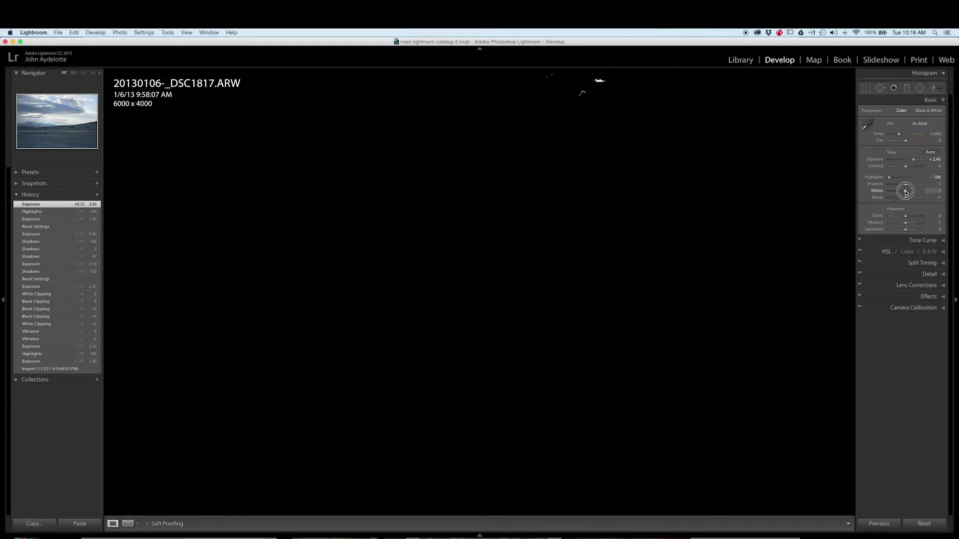
drag(905, 193, 902, 192)
drag(902, 192, 903, 192)
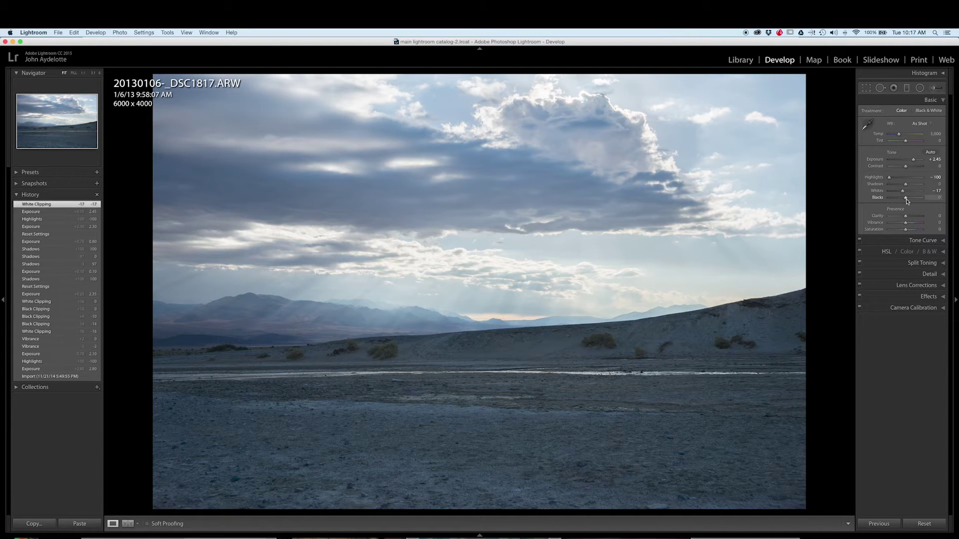
key(alt)
drag(907, 200, 907, 199)
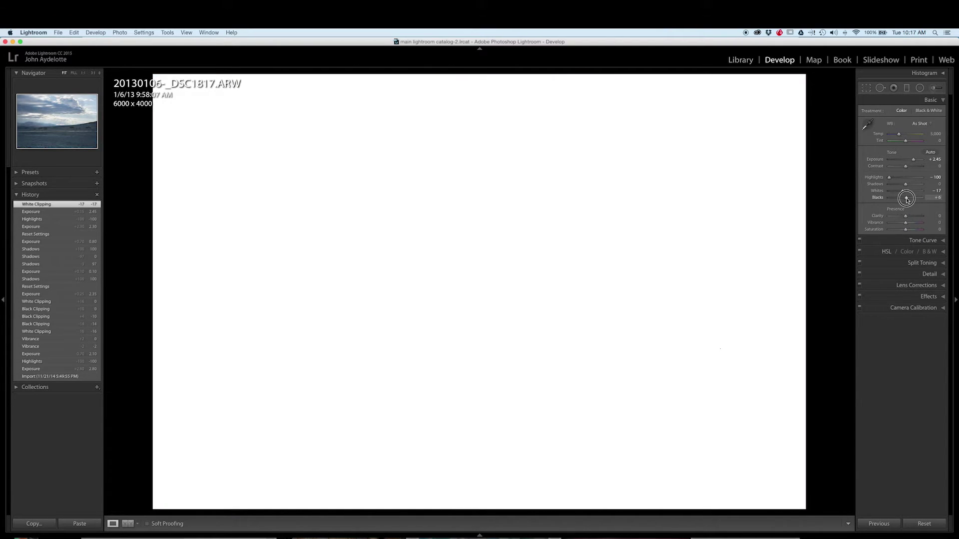
drag(907, 200, 903, 200)
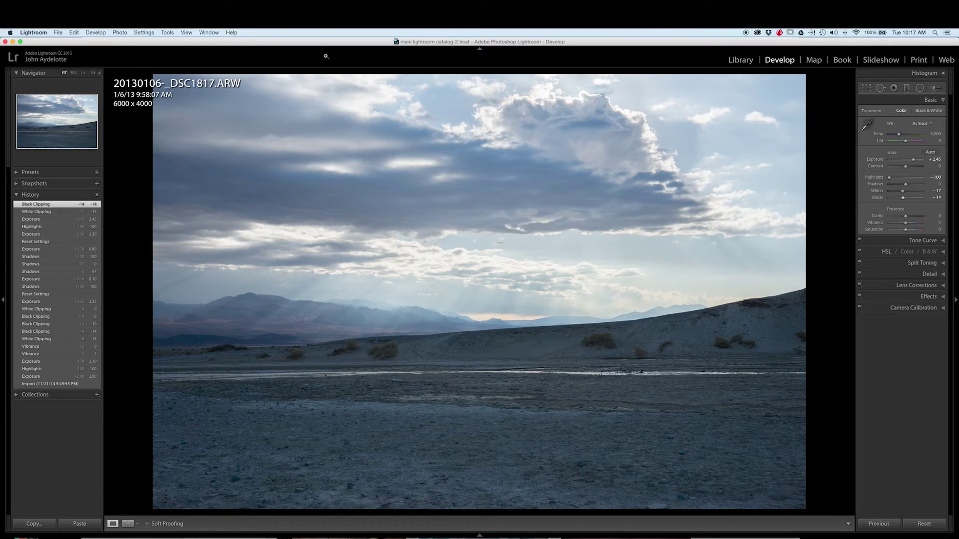
click(93, 74)
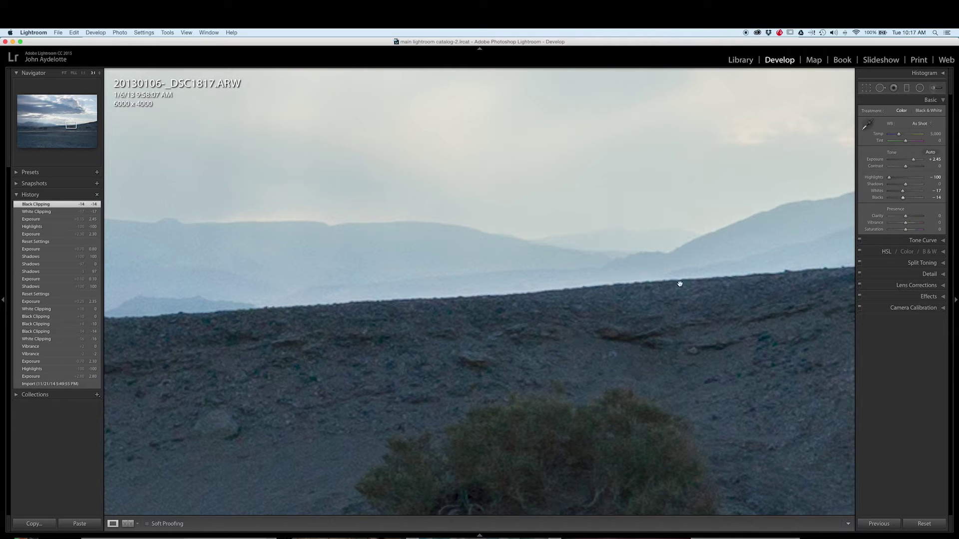
mouse_move(935, 536)
click(64, 73)
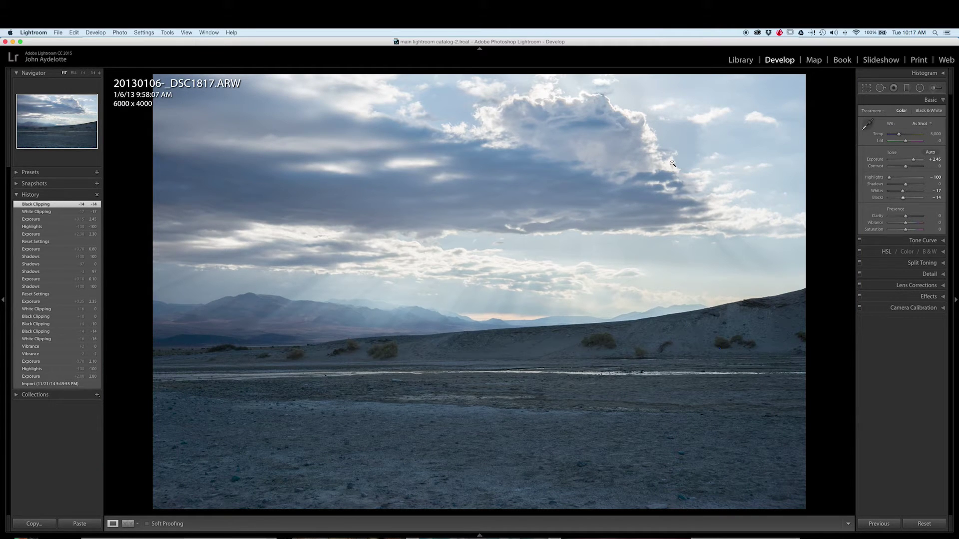
Add a graduated filter over the sky, tilted along the ridge line with a narrow transition at the horizon.
click(906, 88)
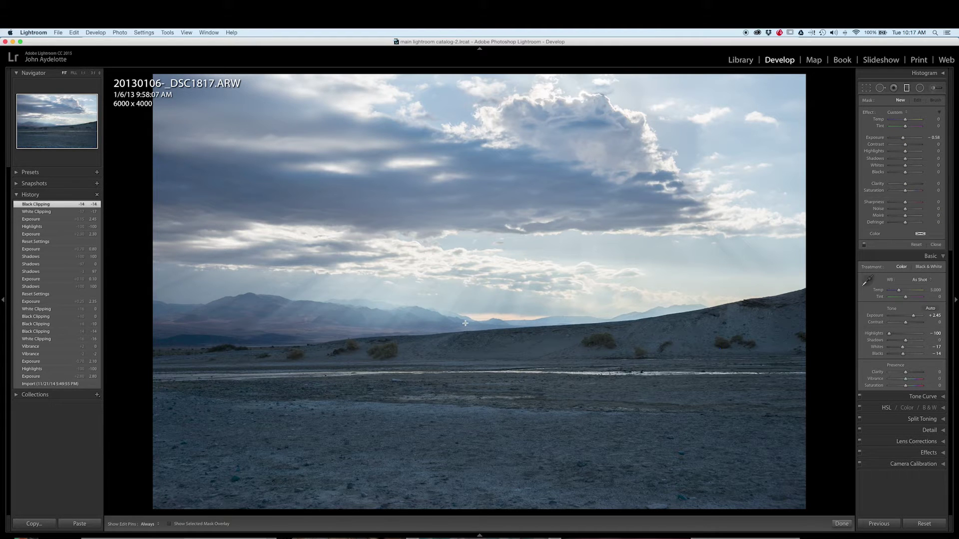
drag(465, 330, 468, 348)
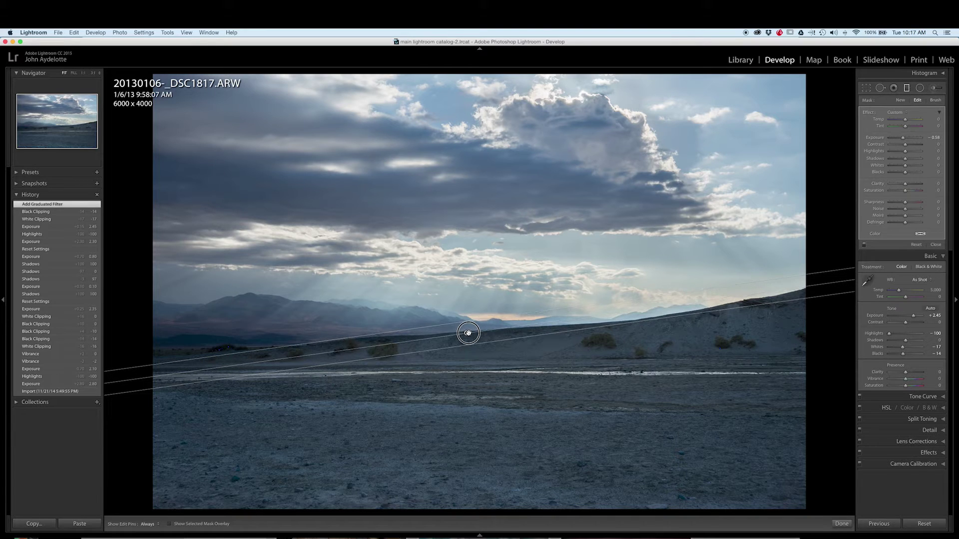
drag(467, 335, 466, 330)
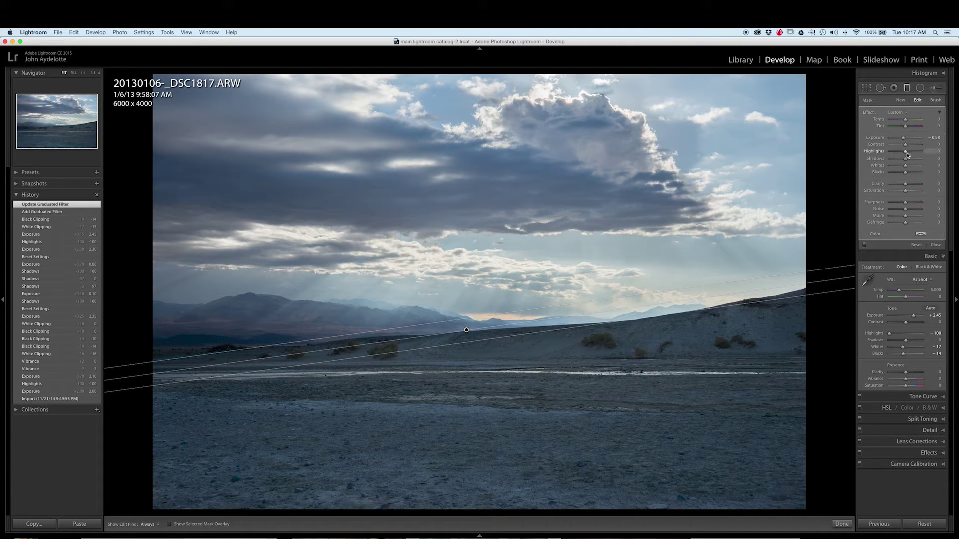
Set the sky filter's Exposure to −0.97, Contrast to 36, Highlights to 26 and Clarity to 13.
drag(903, 137, 902, 139)
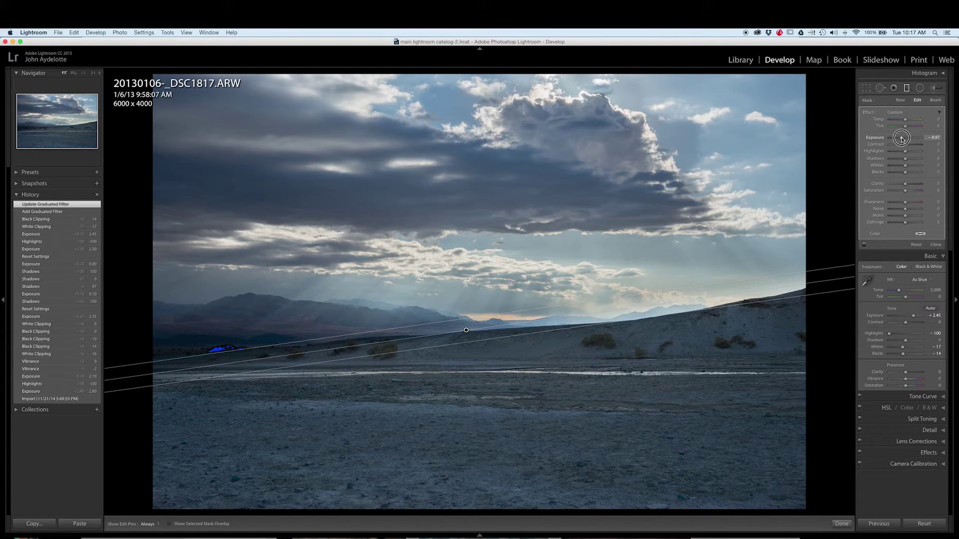
drag(902, 138, 909, 146)
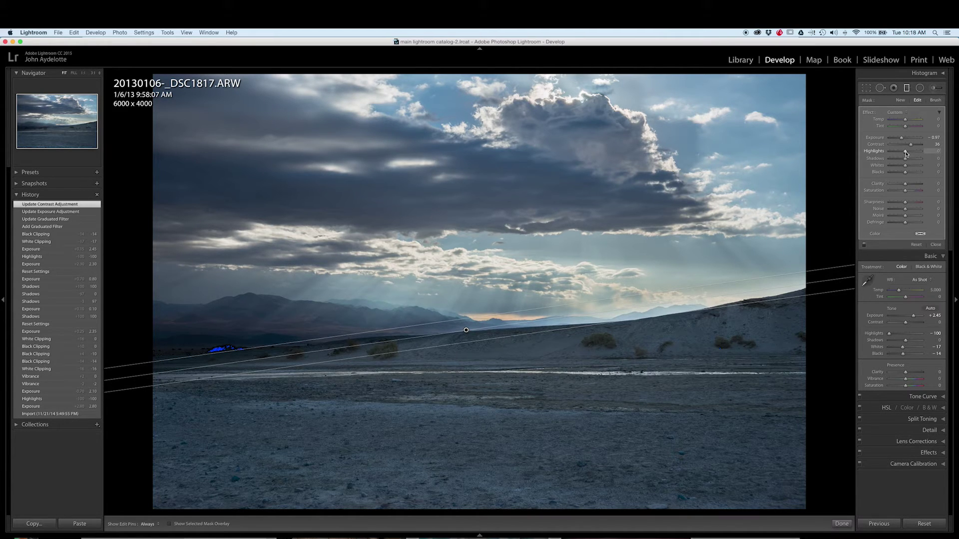
drag(905, 153, 909, 153)
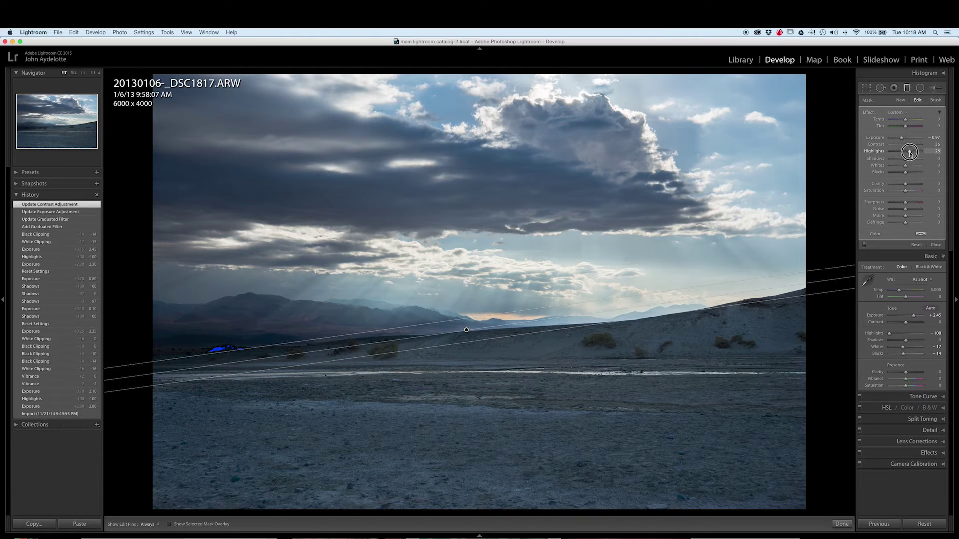
drag(910, 153, 909, 153)
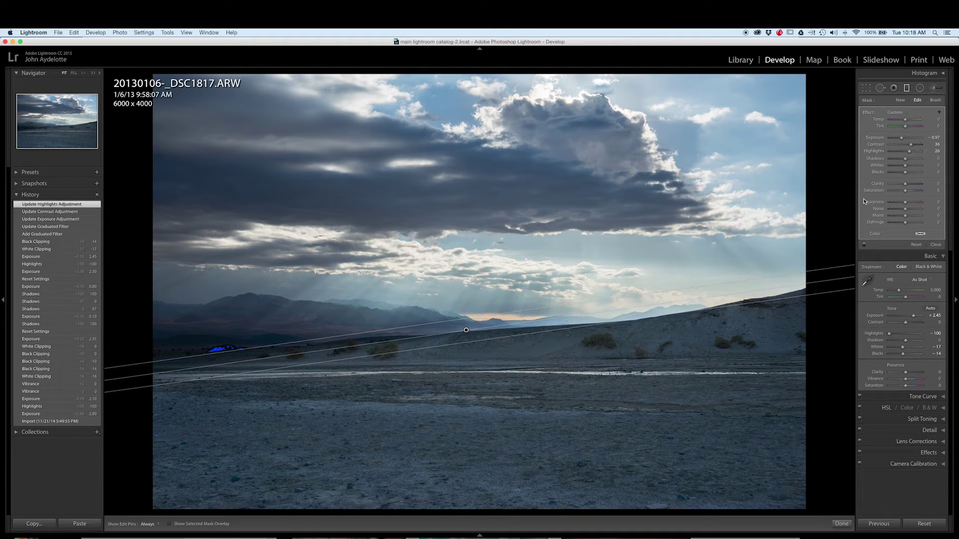
drag(905, 184, 907, 184)
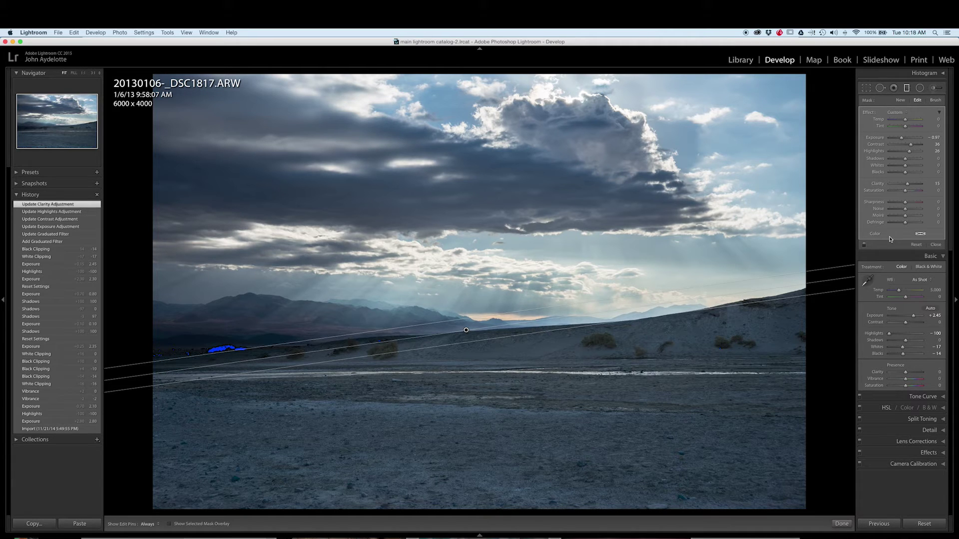
Erase the sky filter from the distant mountains and the ground beneath them with the auto-masked filter brush.
click(937, 100)
key(alt)
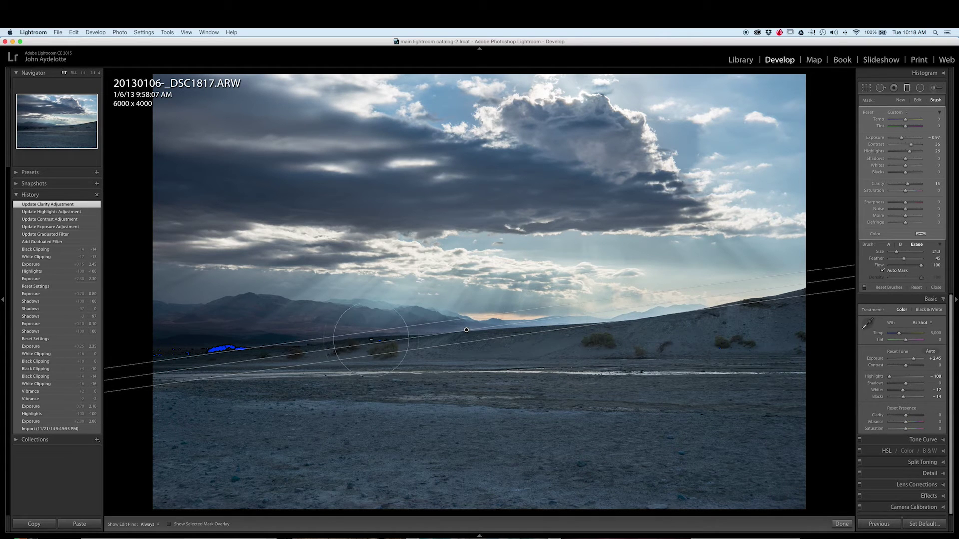
key(h)
mouse_move(426, 344)
mouse_down()
mouse_move(237, 340)
mouse_move(133, 355)
mouse_up()
mouse_move(225, 377)
mouse_down()
mouse_move(419, 375)
mouse_move(200, 364)
mouse_move(315, 383)
mouse_move(436, 375)
mouse_move(514, 352)
mouse_move(357, 366)
mouse_move(234, 359)
mouse_move(165, 342)
mouse_move(250, 324)
mouse_move(376, 343)
mouse_move(395, 320)
mouse_move(102, 399)
mouse_up()
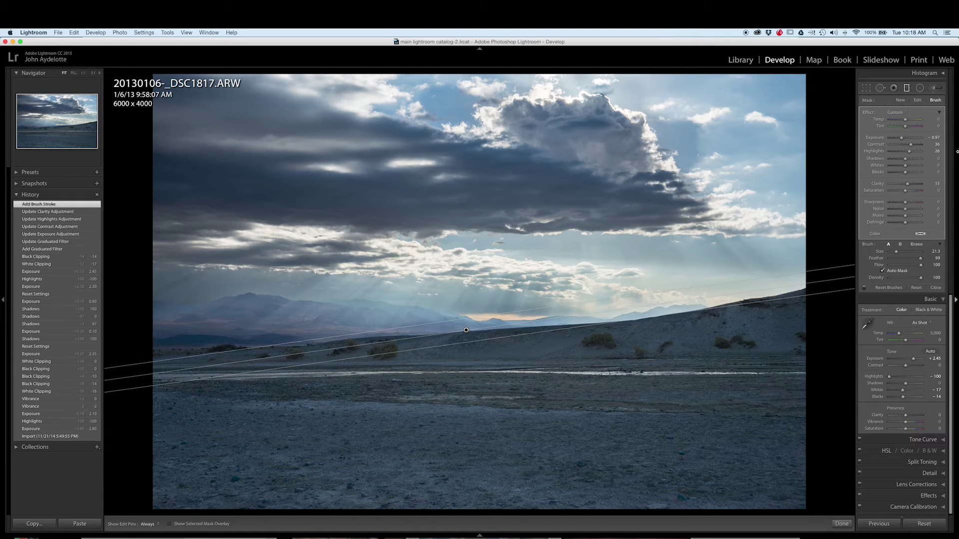
Add a second graduated filter over the foreground, drawn upward from the ridge with a tilted narrow transition.
click(900, 101)
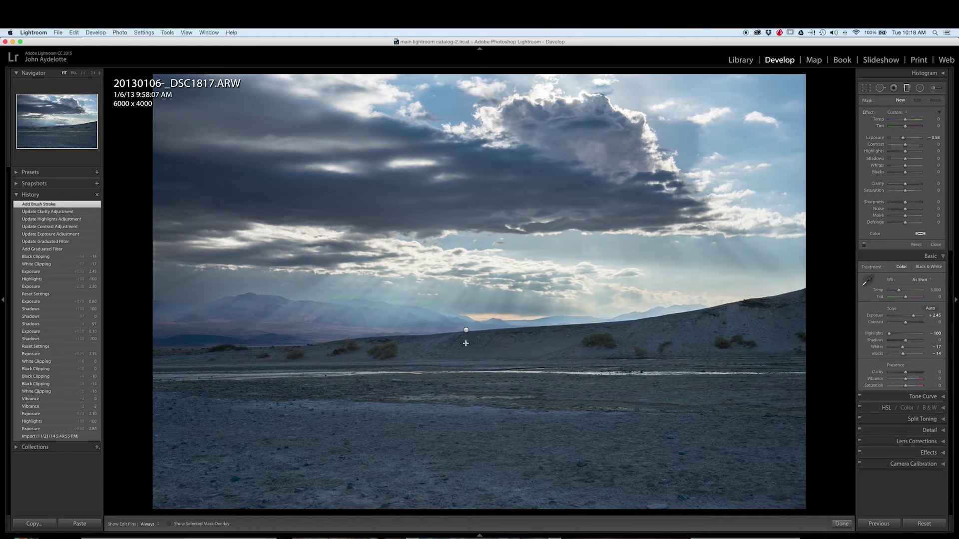
click(466, 330)
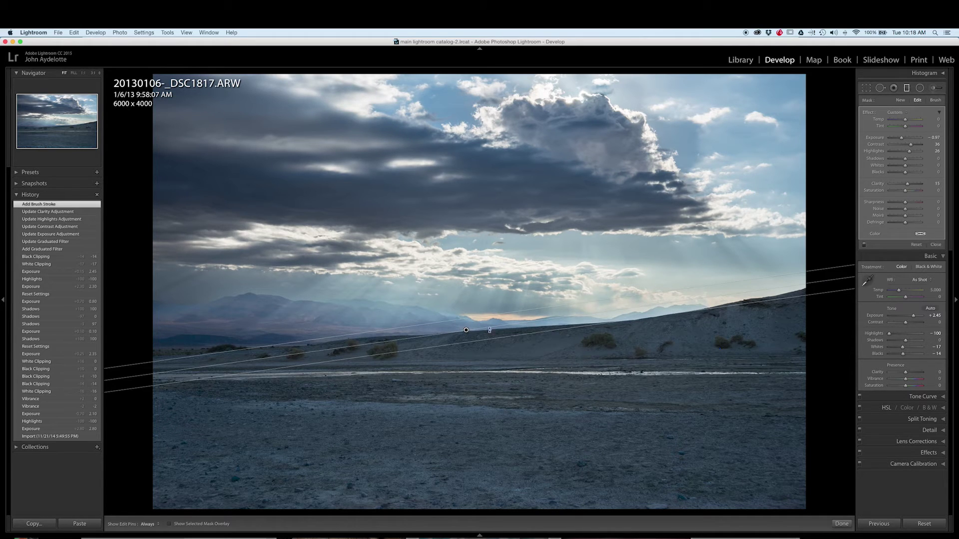
click(900, 99)
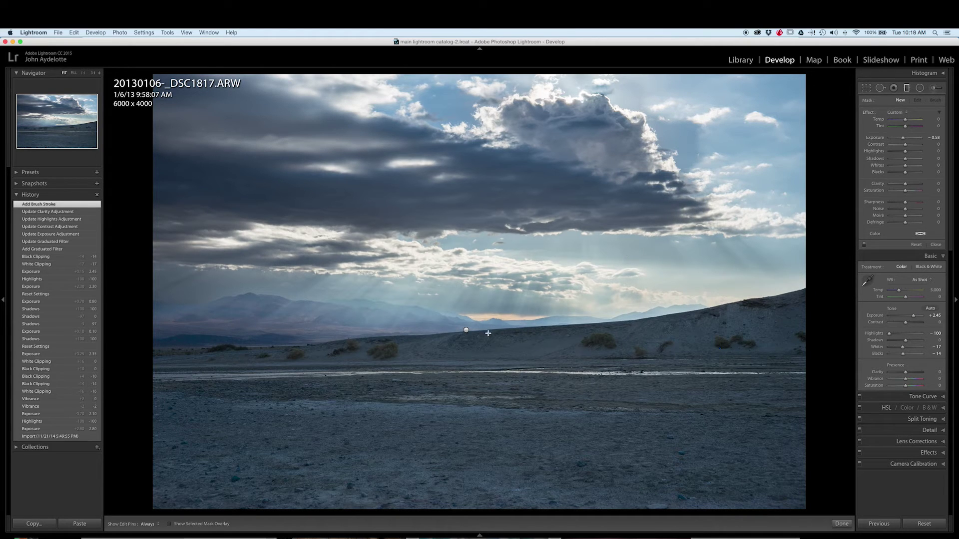
drag(488, 332, 484, 307)
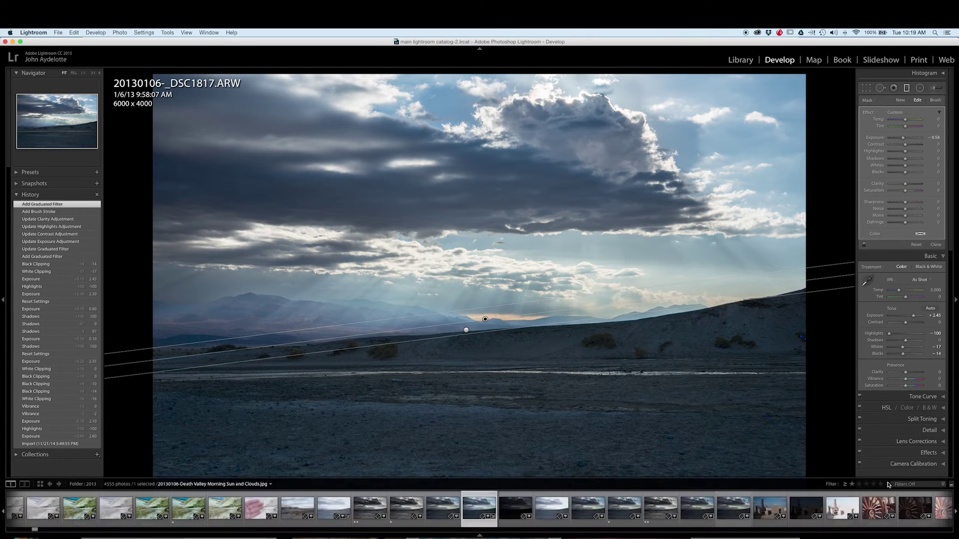
Set the foreground filter's Exposure to 0.78 and Contrast to 27, and close the graduated filter tool.
click(904, 139)
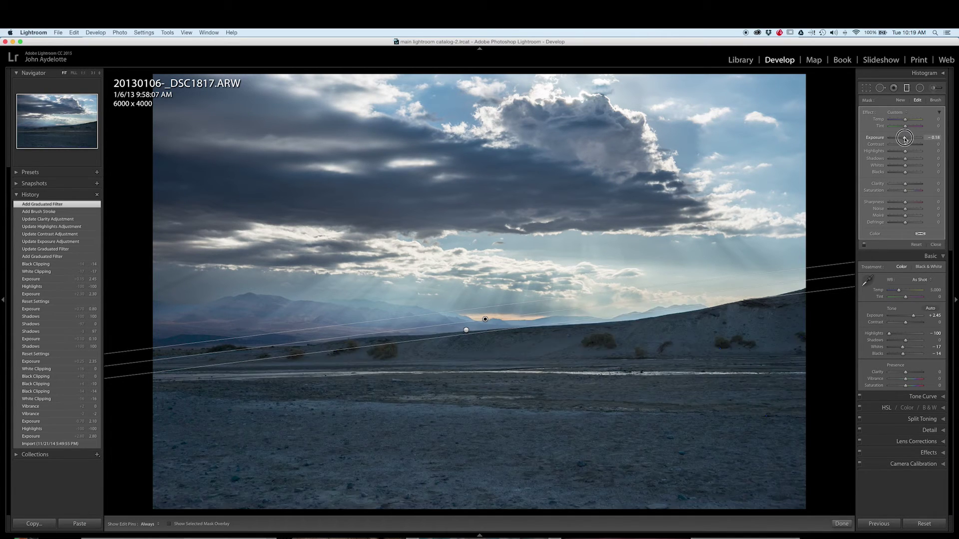
drag(906, 139, 909, 145)
drag(906, 139, 908, 139)
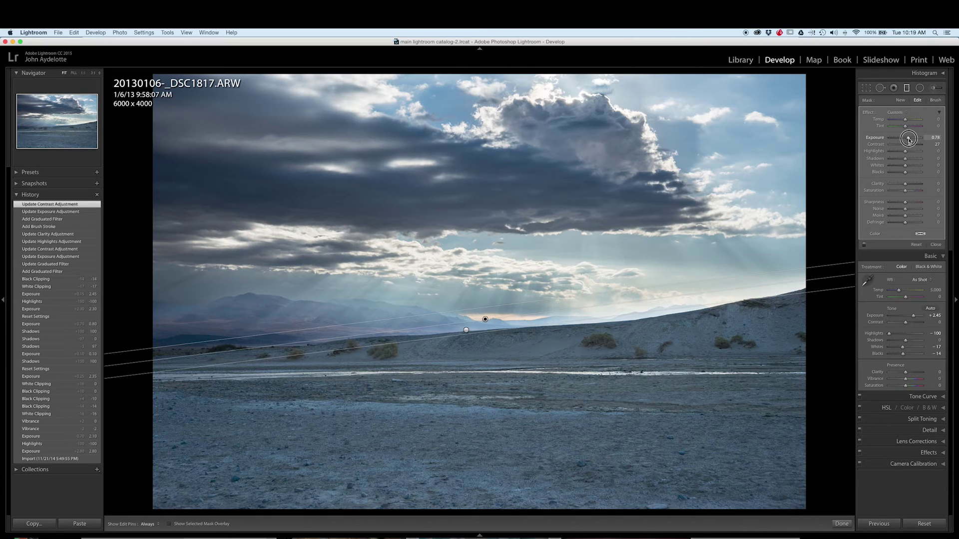
drag(910, 140, 910, 140)
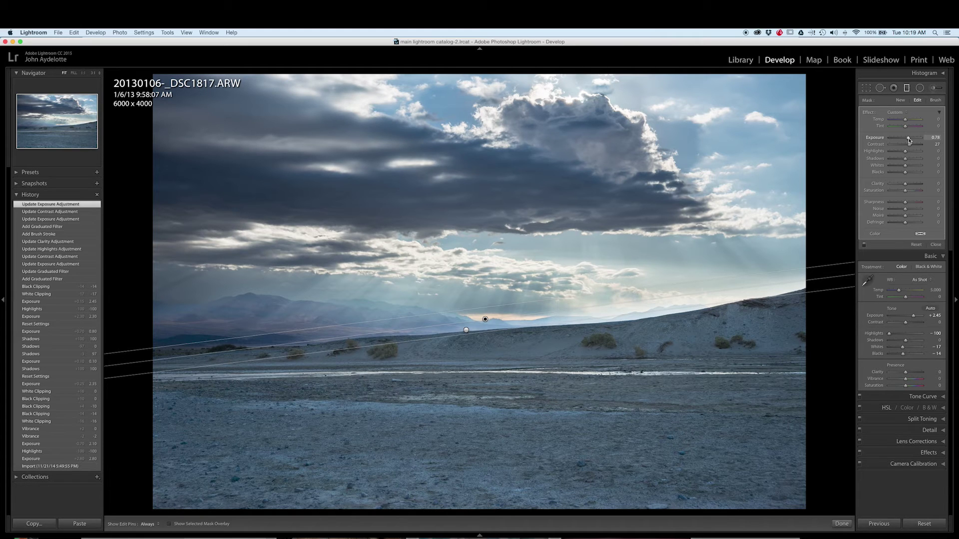
click(908, 90)
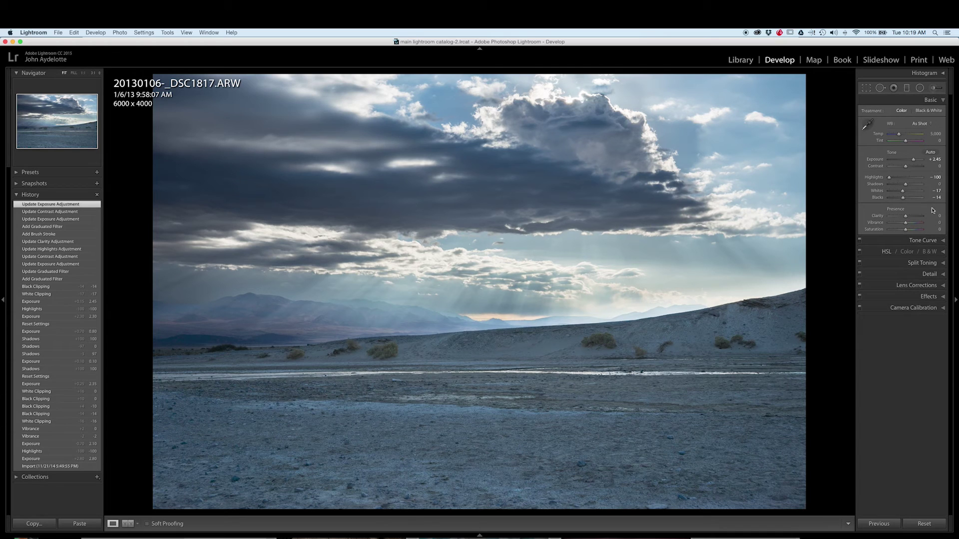
Warm the white balance Temp to 5,193, exaggerating Vibrance and Saturation to +100 as a guide before returning both to 0.
drag(905, 223, 930, 229)
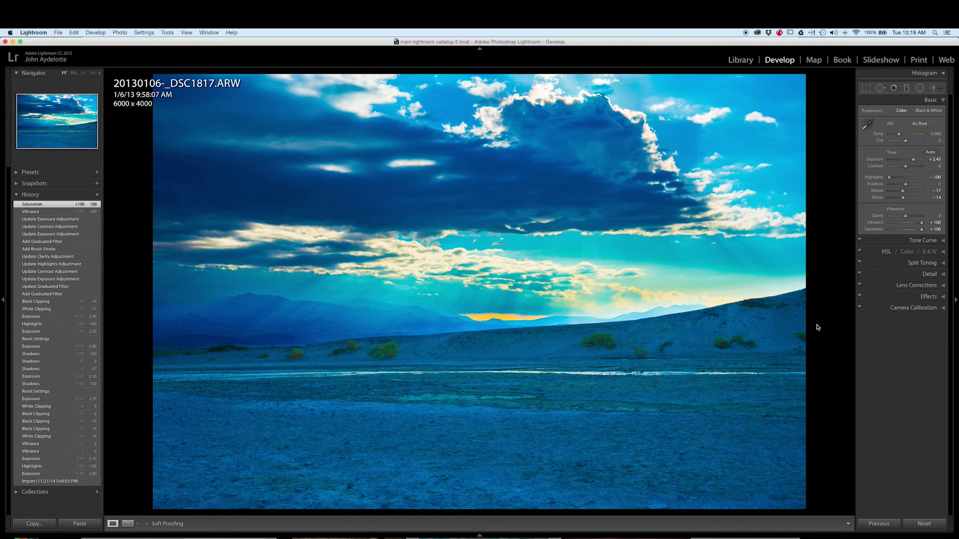
drag(899, 134, 900, 136)
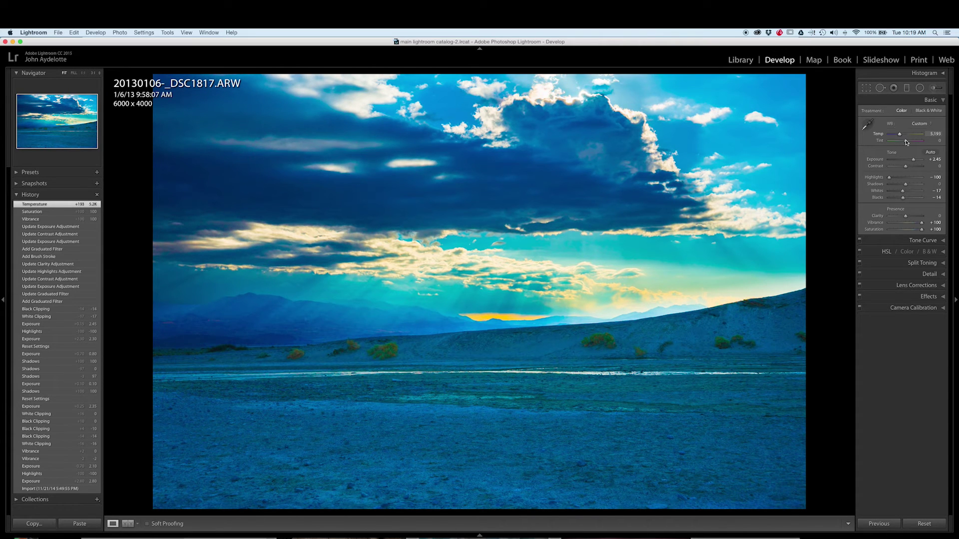
double_click(921, 223)
double_click(921, 230)
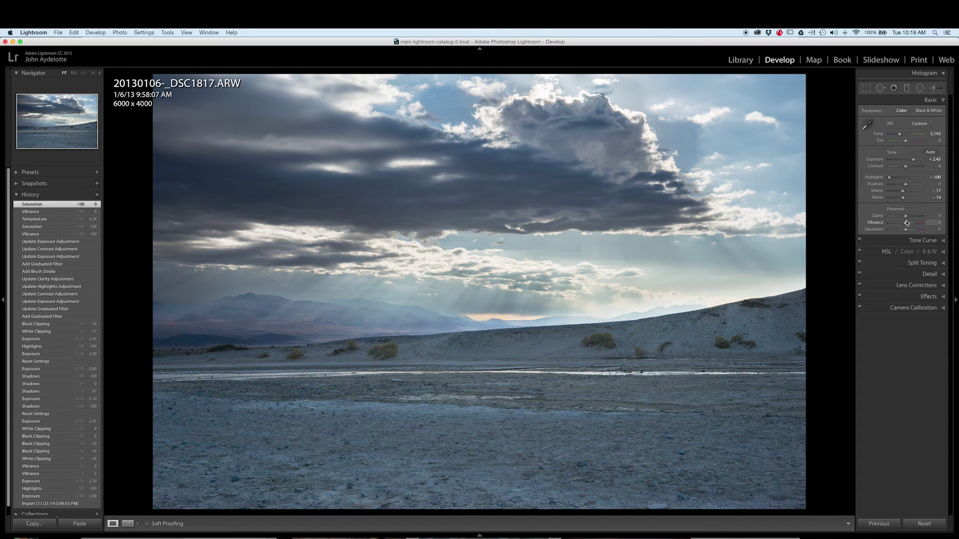
Boost Saturation to +59 and Vibrance to +80, and warm the white balance Temp to 5,678.
click(906, 231)
drag(906, 230, 916, 231)
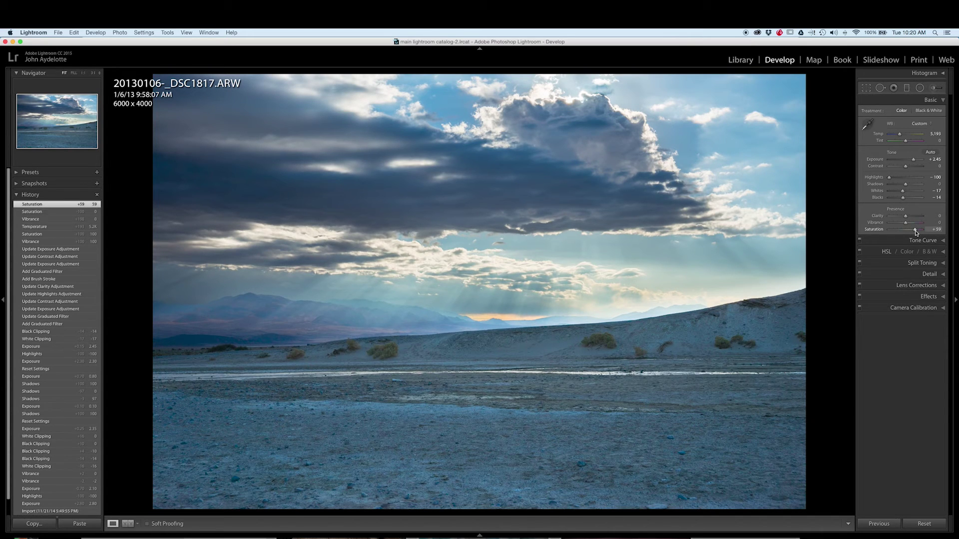
drag(905, 223, 918, 226)
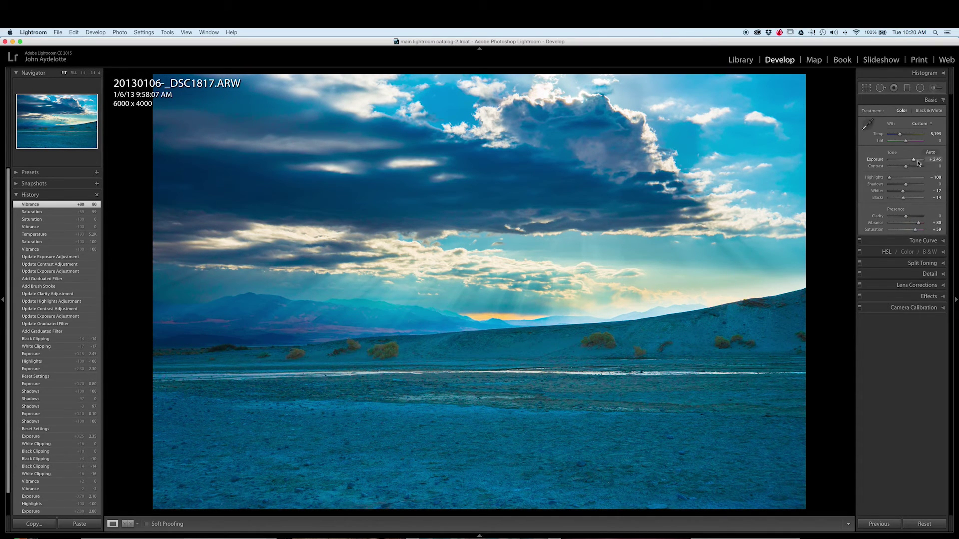
drag(899, 134, 901, 135)
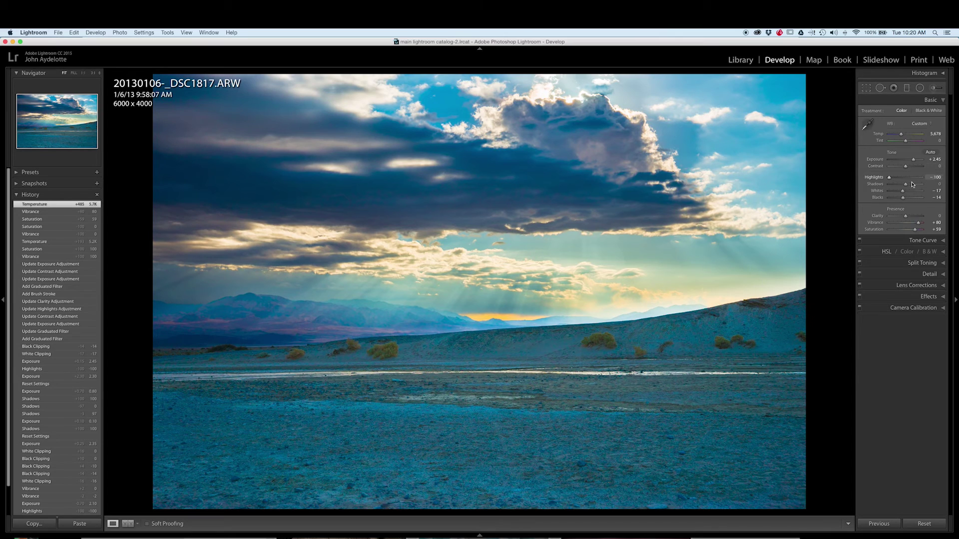
Reduce Saturation to +42 and Vibrance to +66, and inspect the ridge detail up close.
drag(916, 231, 913, 231)
drag(919, 223, 916, 224)
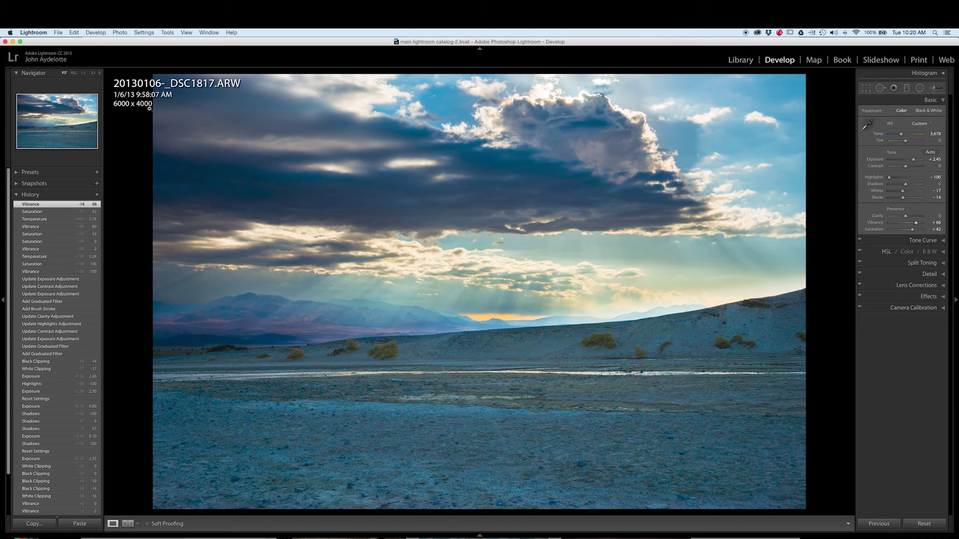
click(92, 74)
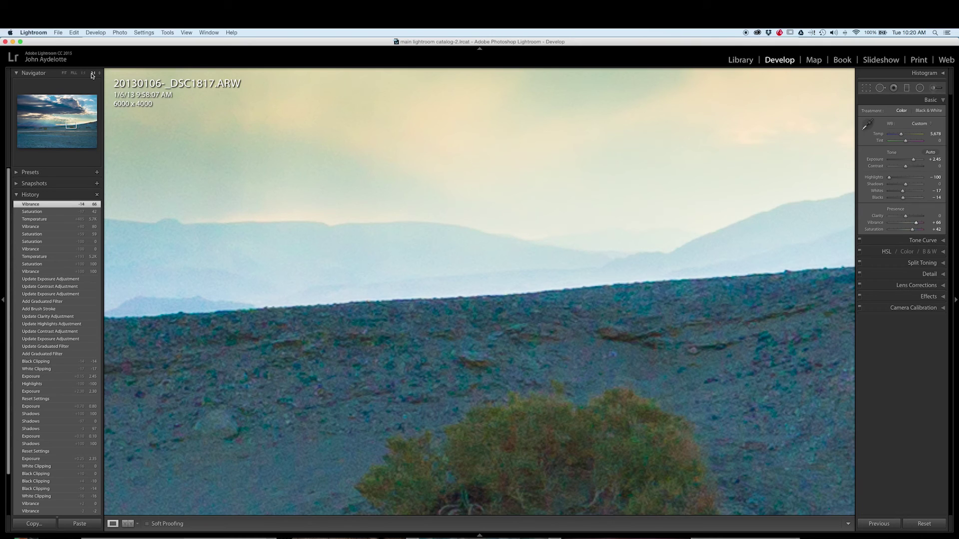
click(65, 73)
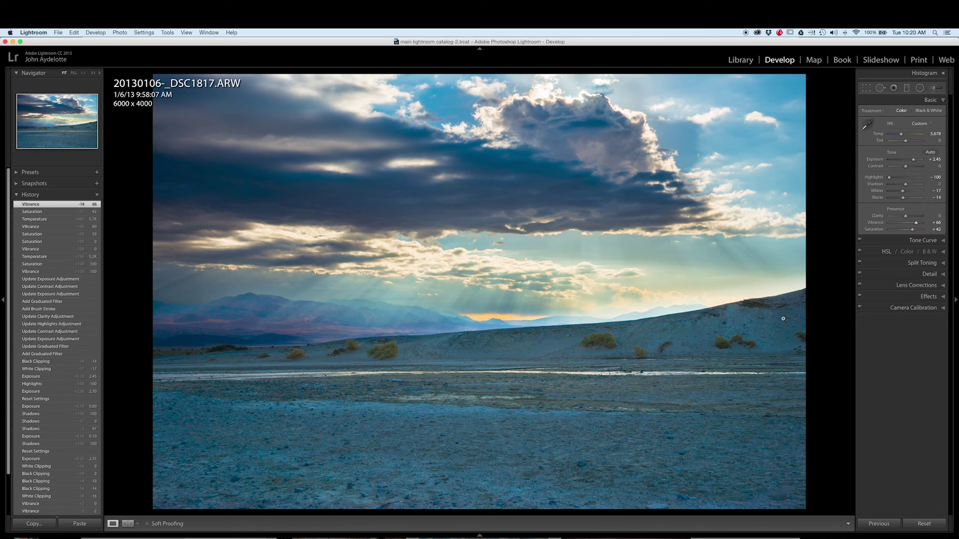